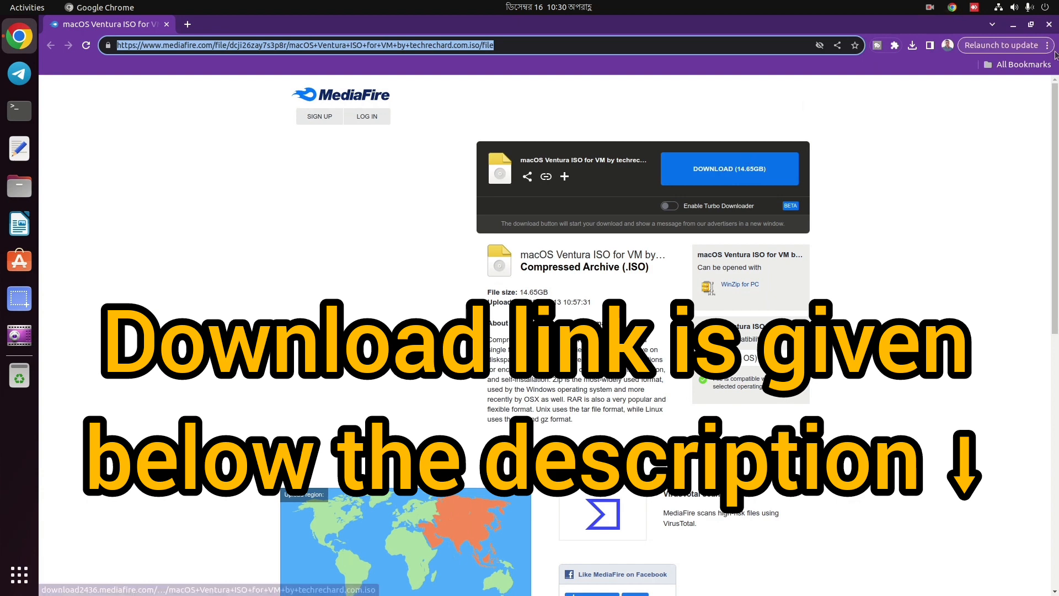
Locate the downloaded macOS Ventura ISO for VM file in its folder from Chrome's download history
click(1047, 45)
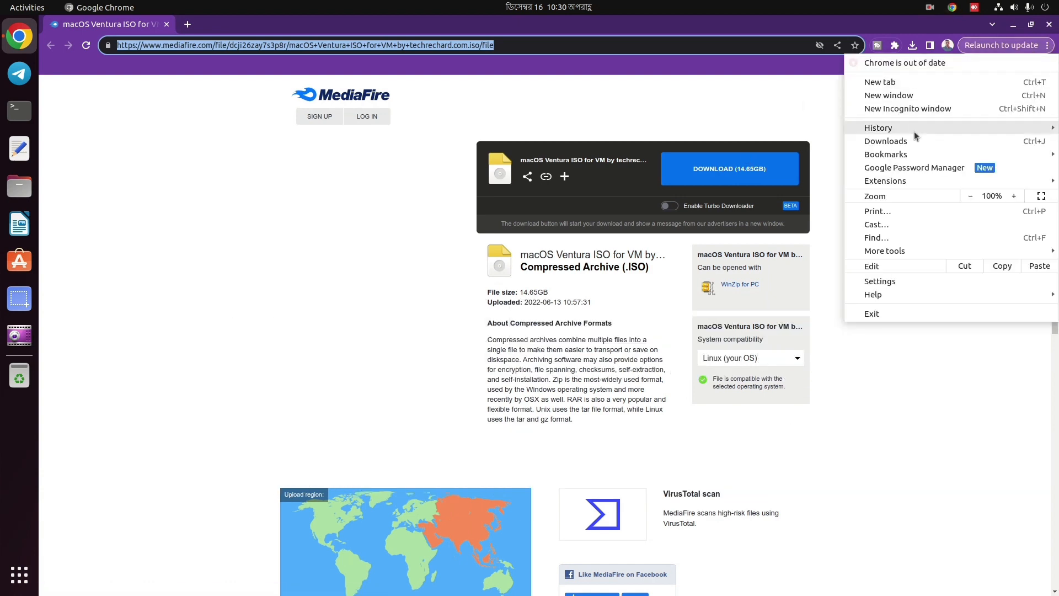
click(856, 142)
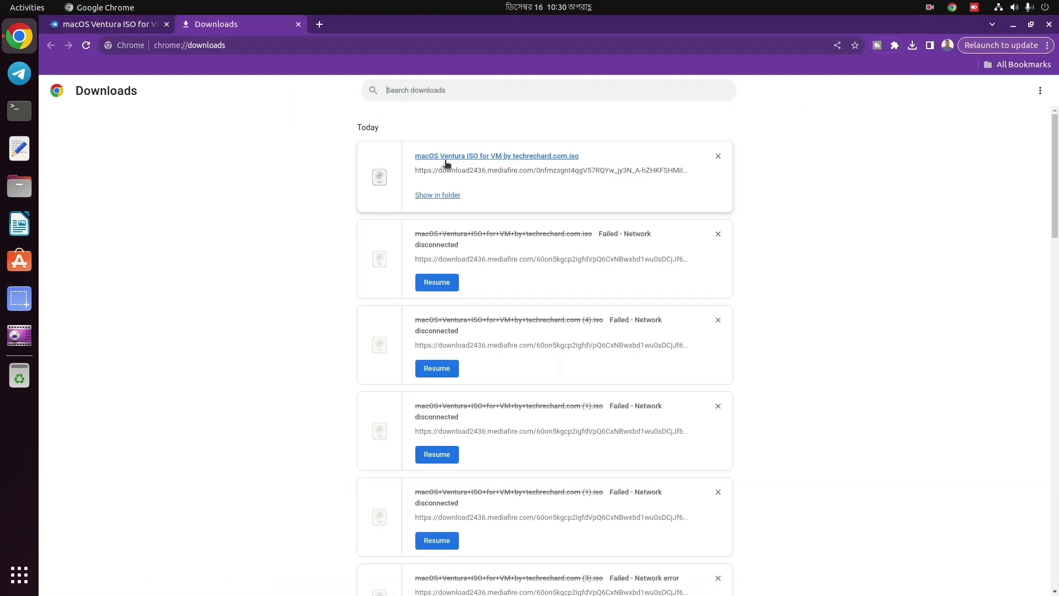
click(451, 195)
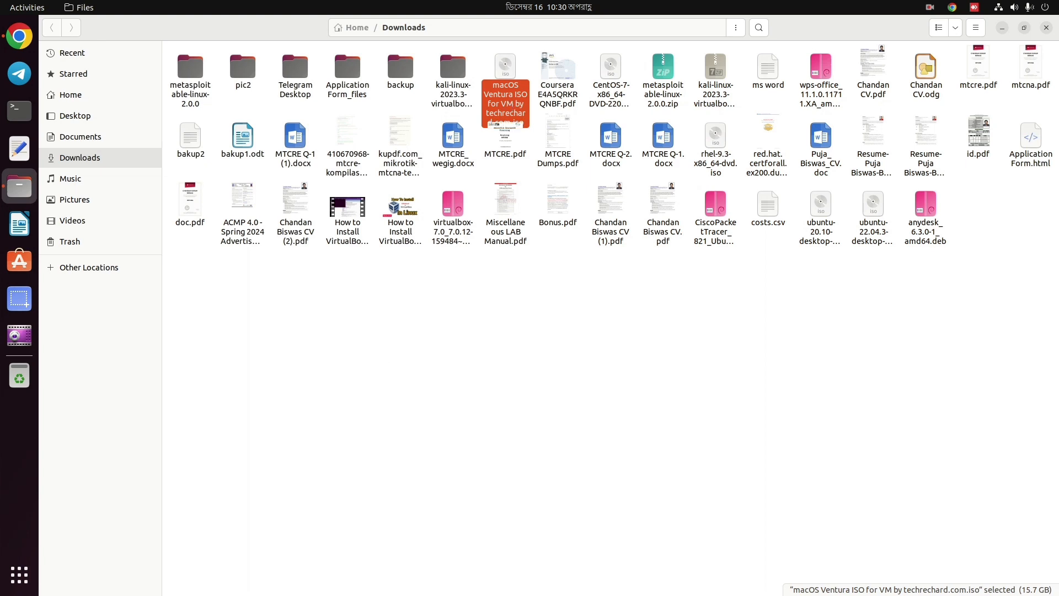
Switch to Oracle VM VirtualBox by launching it from the installed applications
click(19, 574)
scroll(582, 568, down, 1)
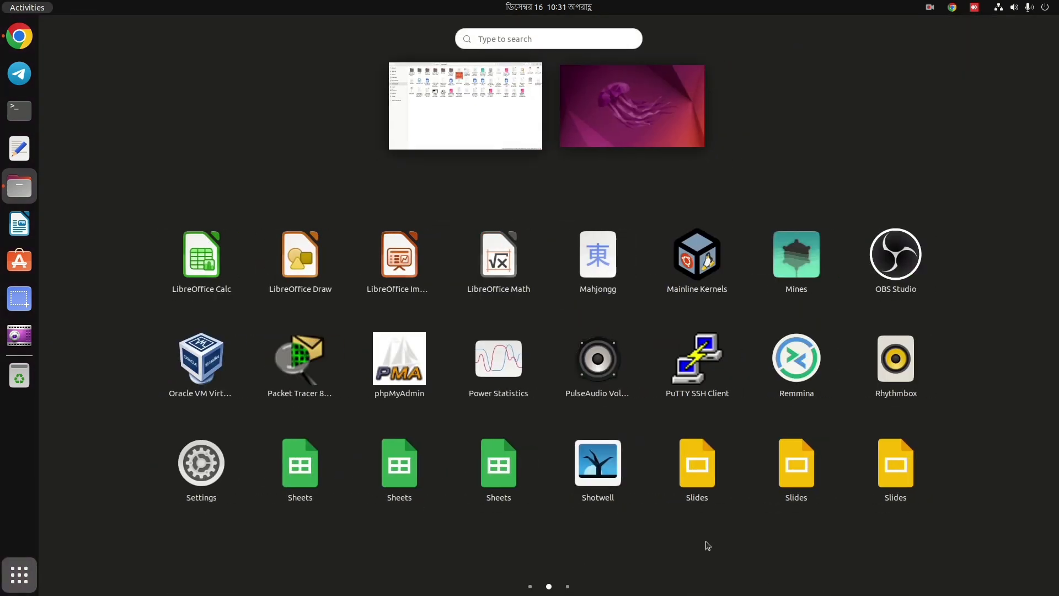
click(193, 364)
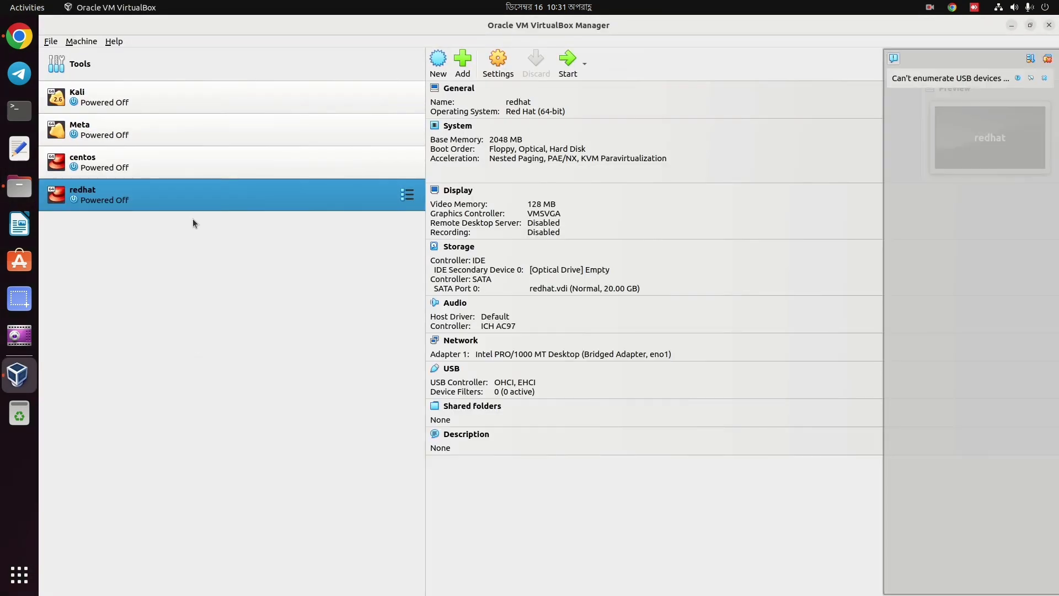
Create a virtual machine named "macos ventura" with the default hardware and a new 20 GB virtual hard disk
click(82, 41)
click(95, 51)
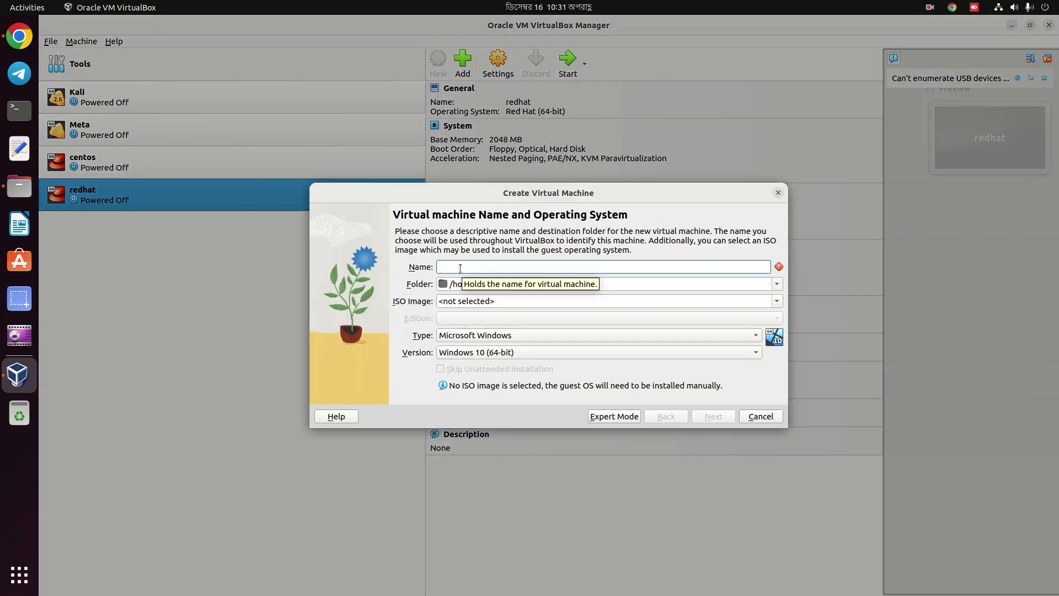
text(macos ventura)
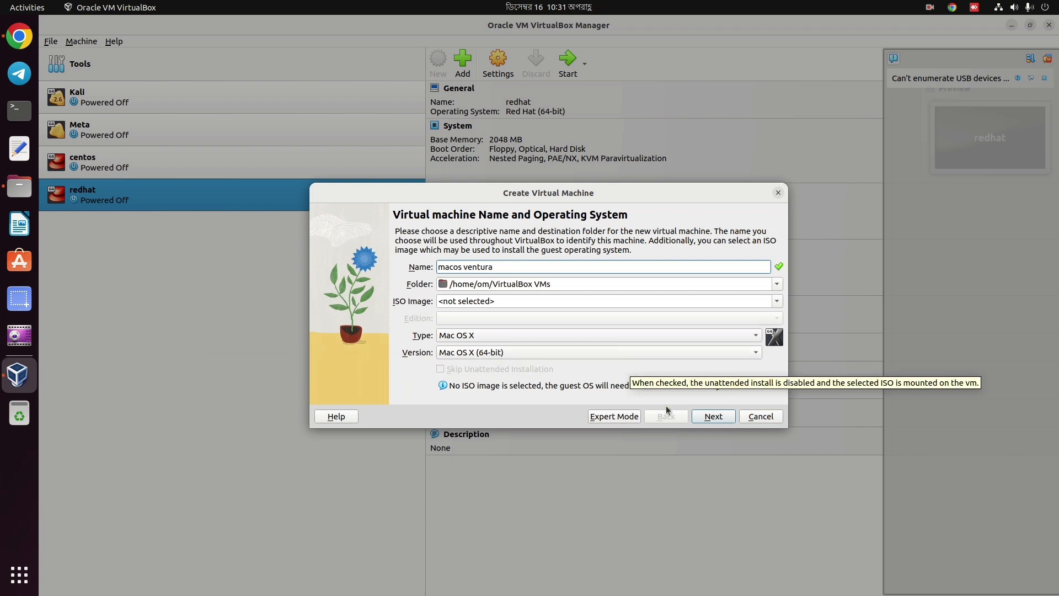
click(705, 419)
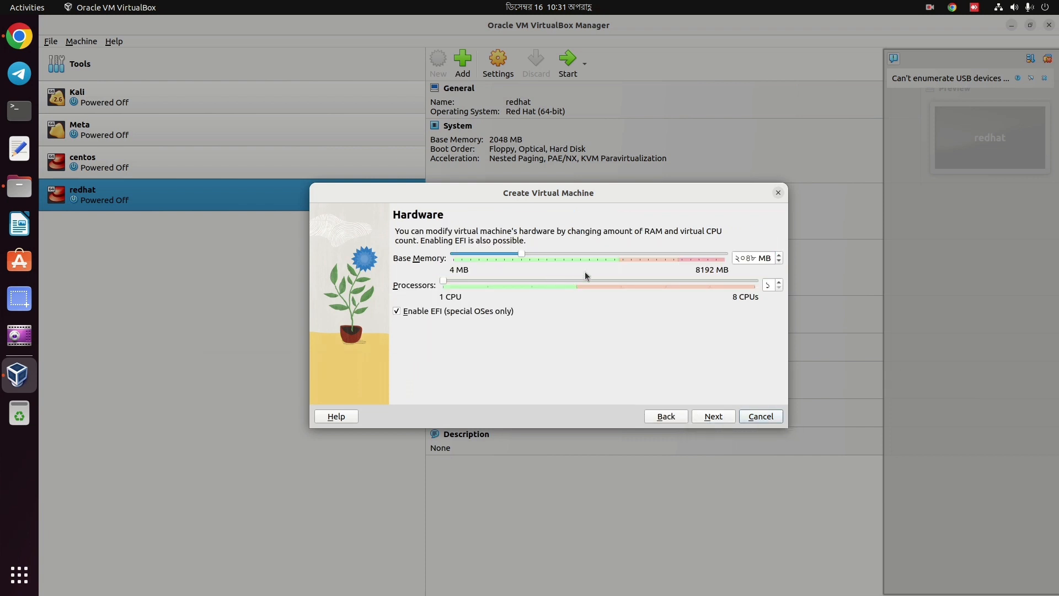
click(714, 417)
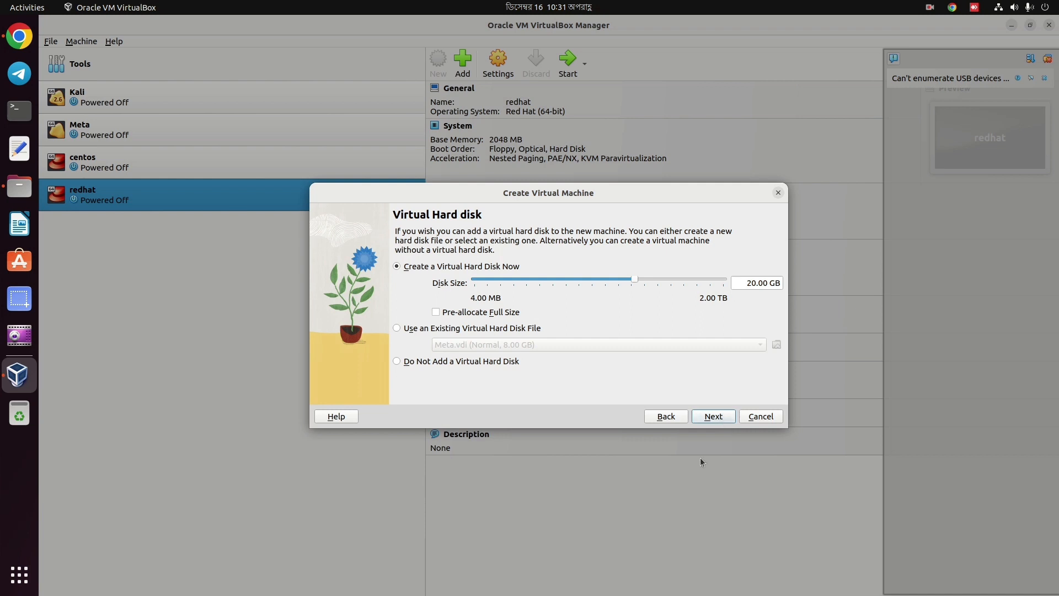
click(717, 423)
click(715, 418)
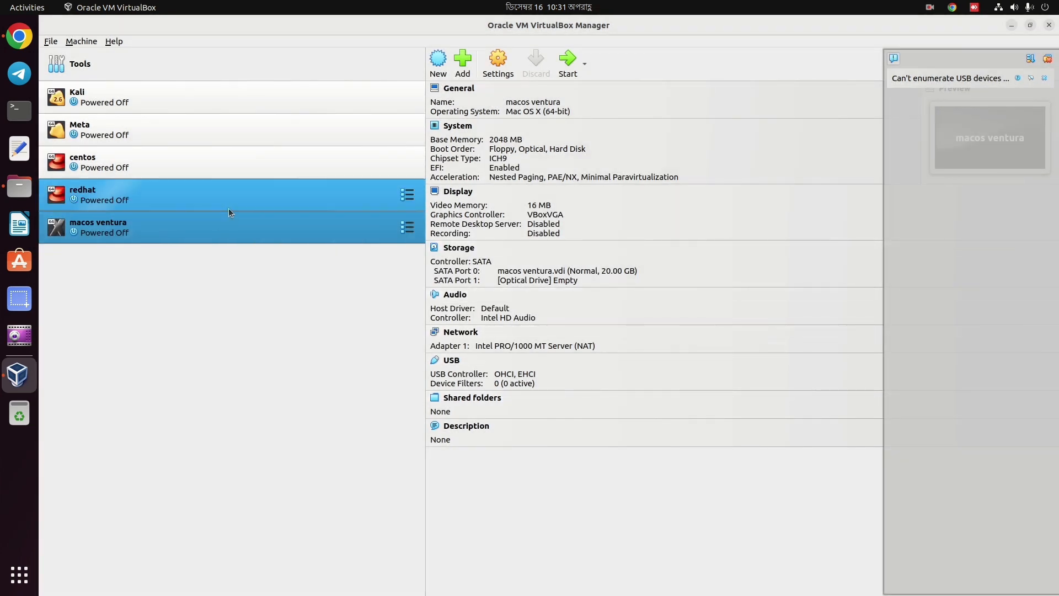
Attach "macOS Ventura ISO for VM by techrechard.com.iso" from Downloads to the macos ventura machine's empty optical drive
click(502, 76)
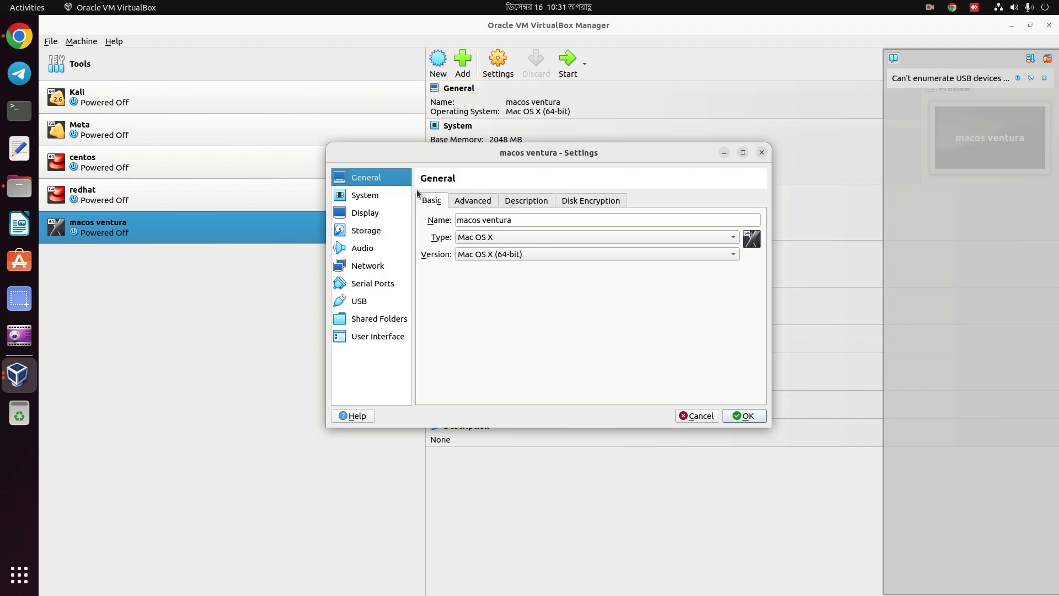
click(363, 231)
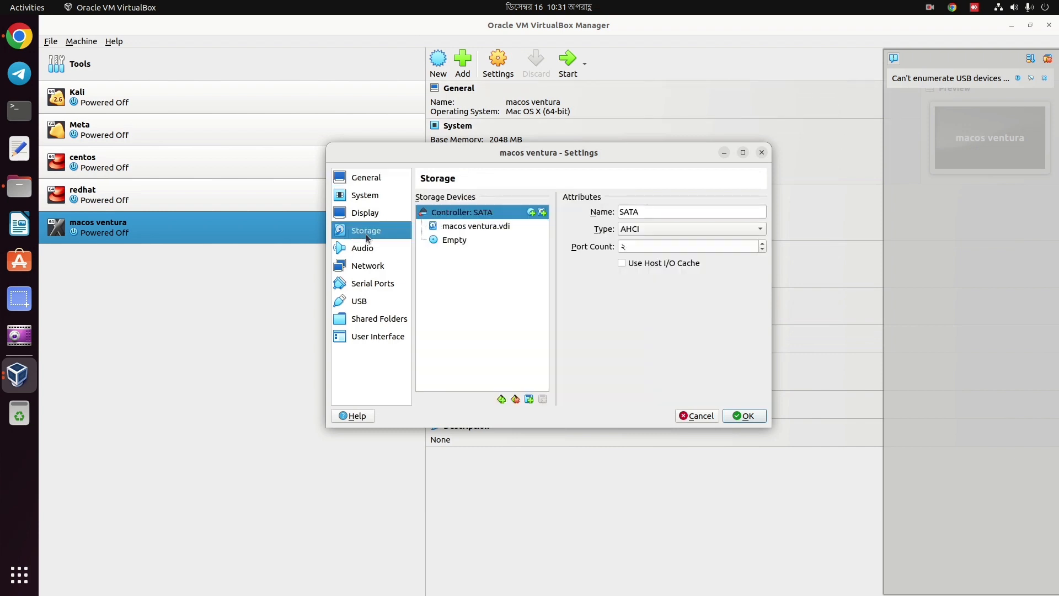
click(455, 240)
click(760, 214)
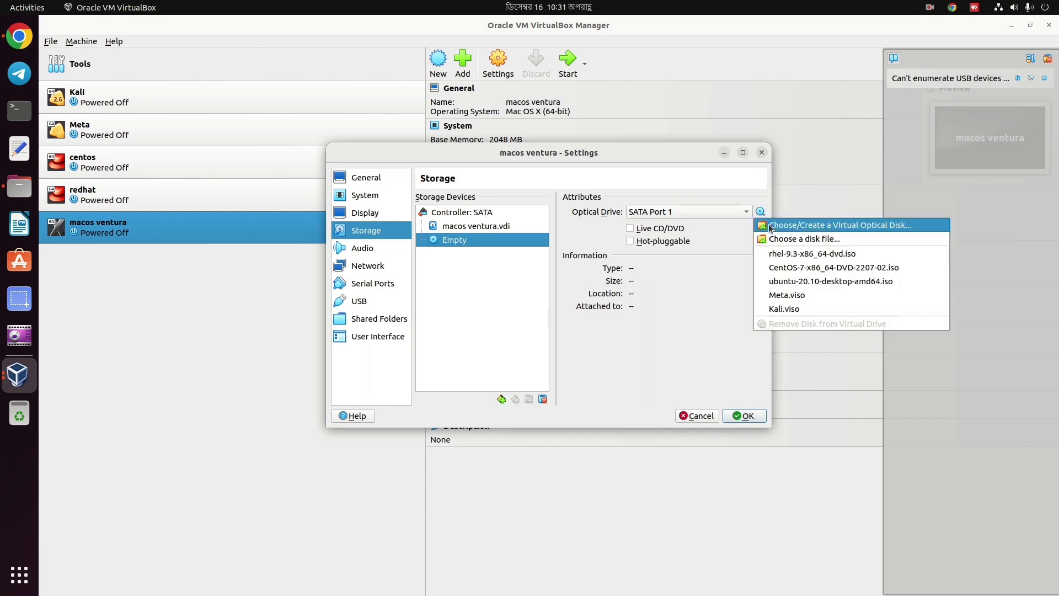
click(783, 239)
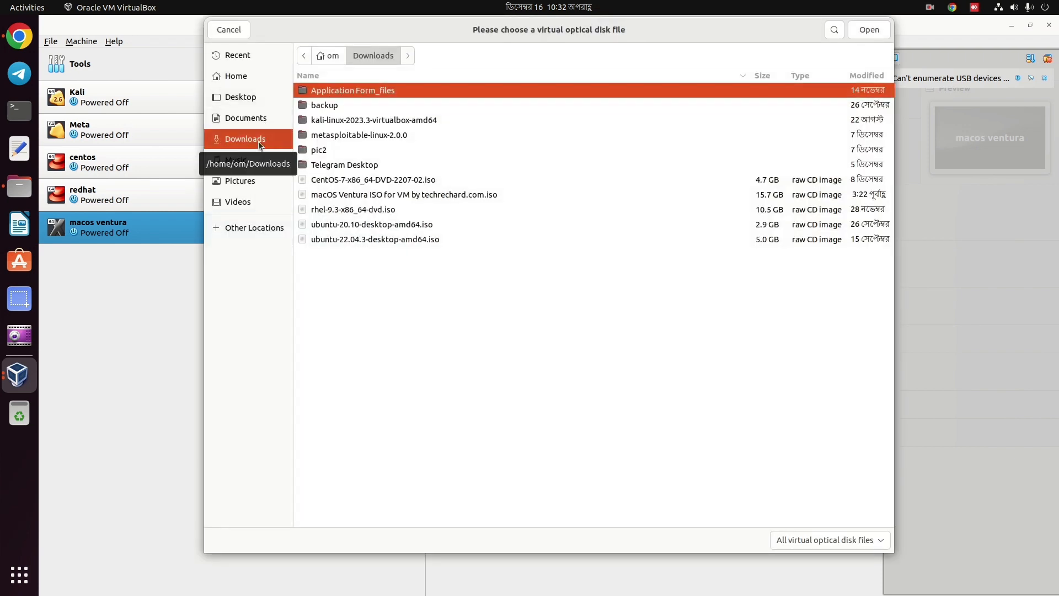
double_click(358, 195)
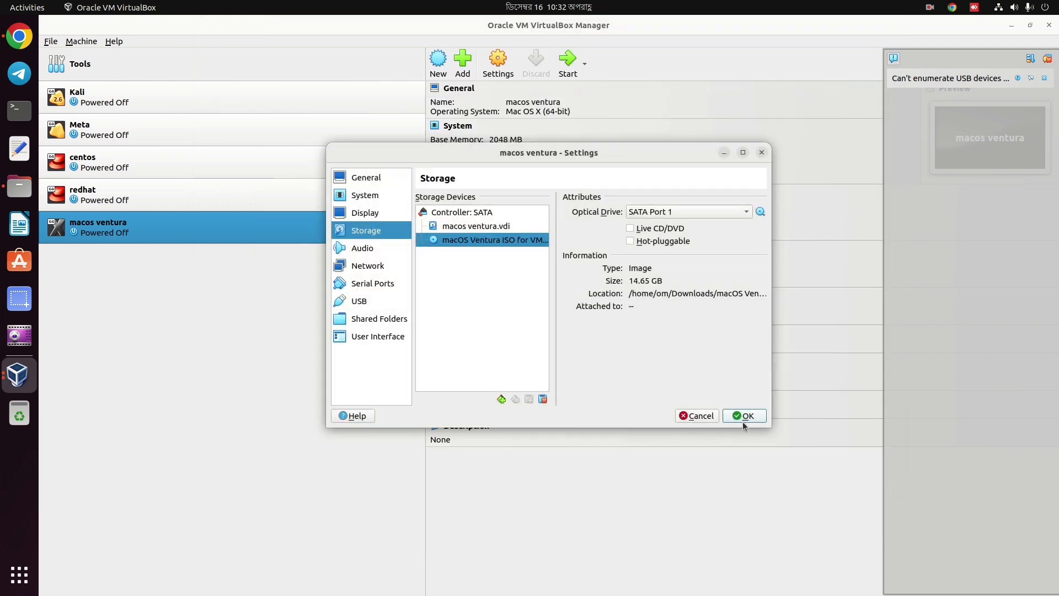
click(742, 420)
Review the macos ventura machine's storage and system settings, and set its video memory to 128 MB
click(485, 67)
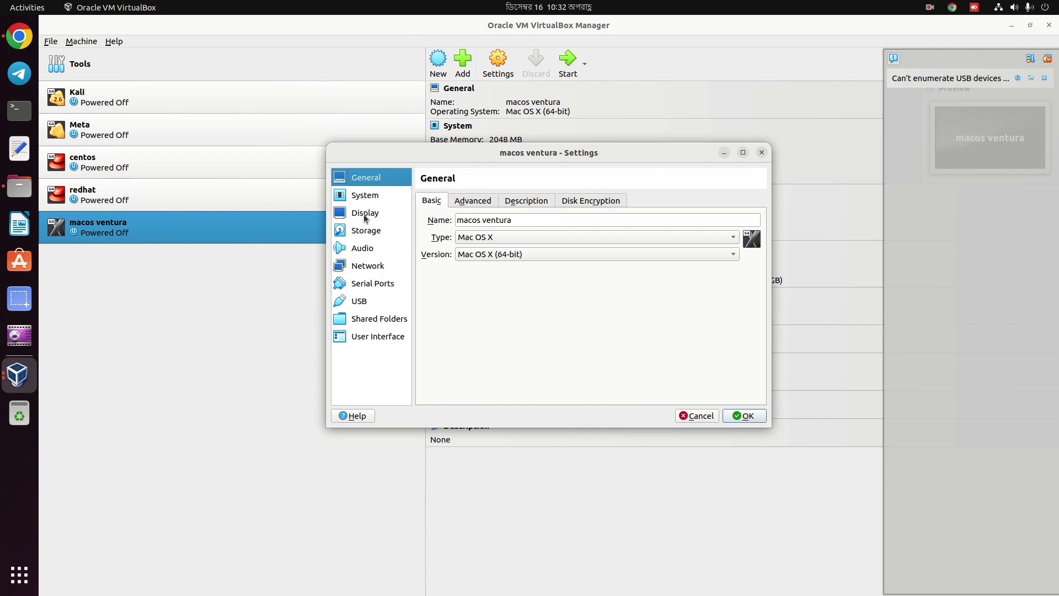
click(368, 232)
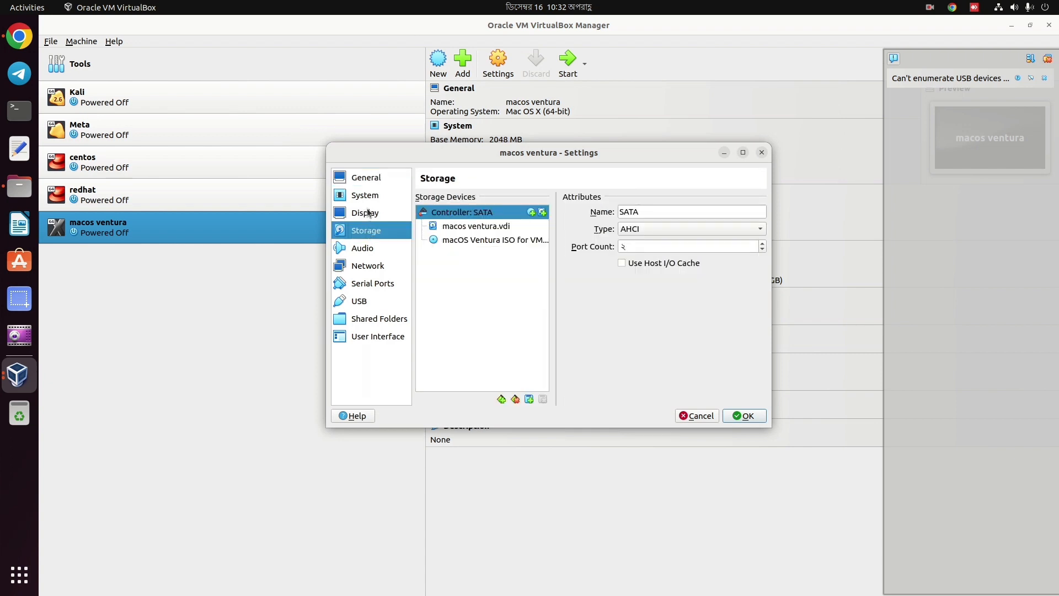
click(371, 196)
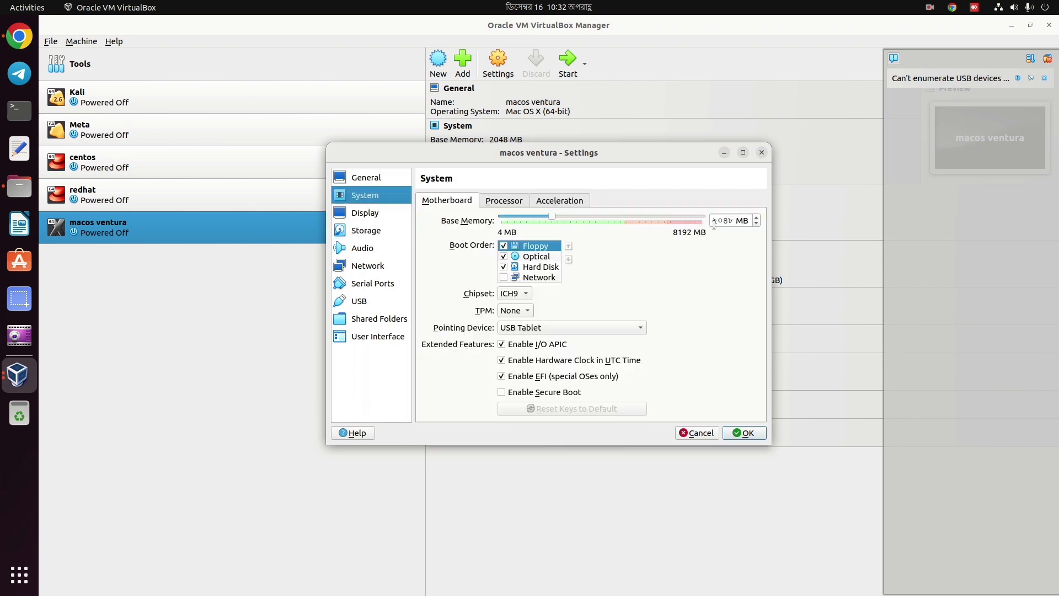
click(510, 200)
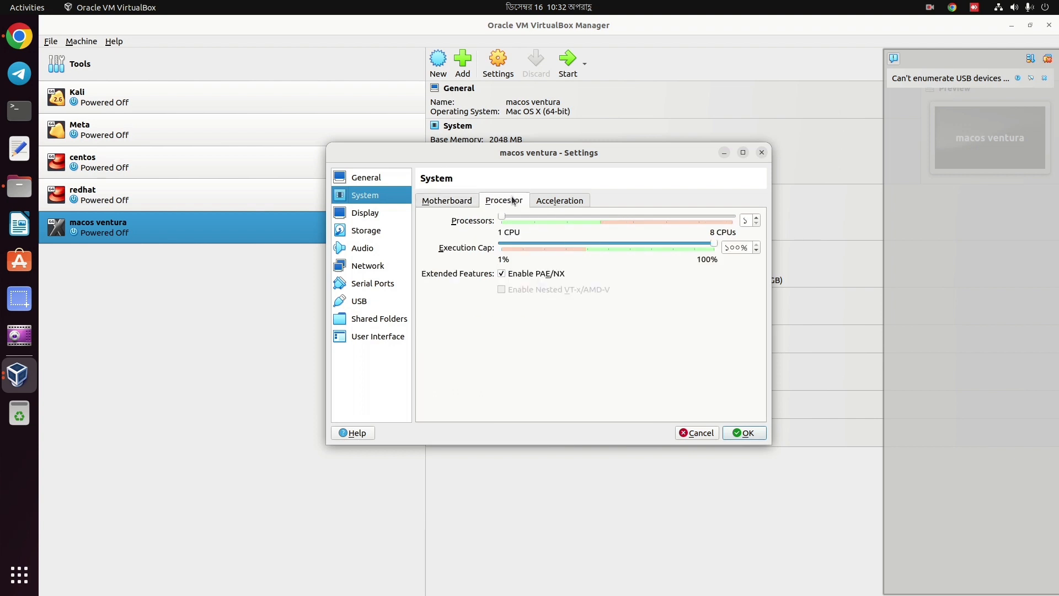
click(552, 203)
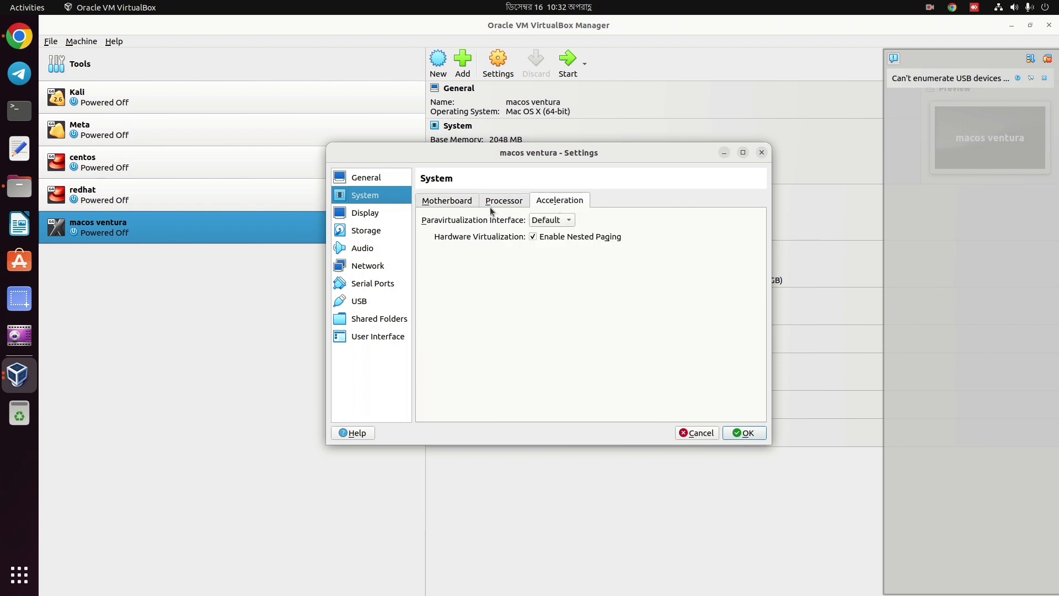
click(359, 215)
drag(527, 219, 707, 218)
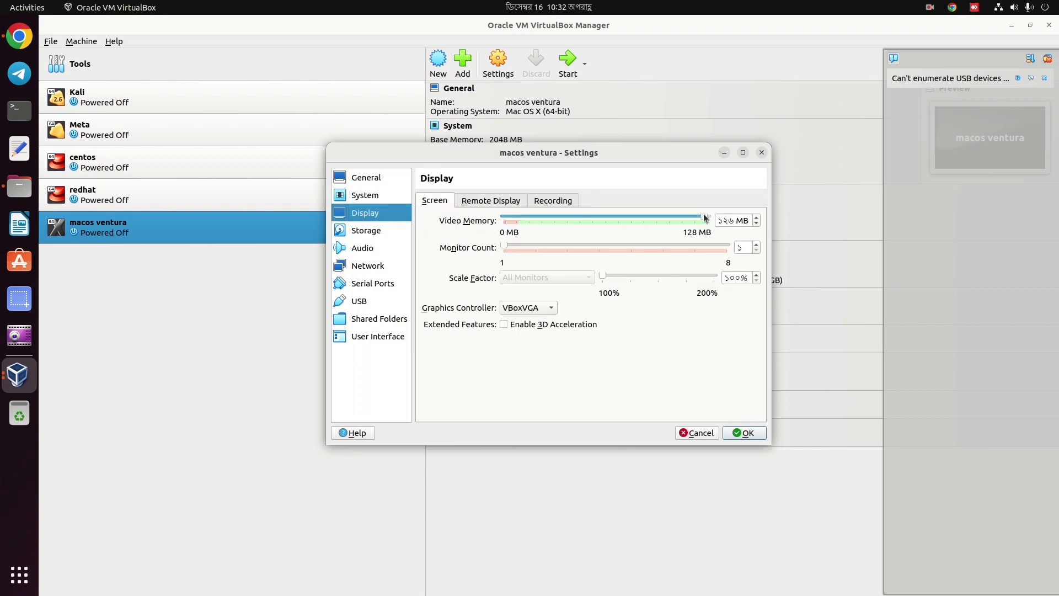
click(745, 433)
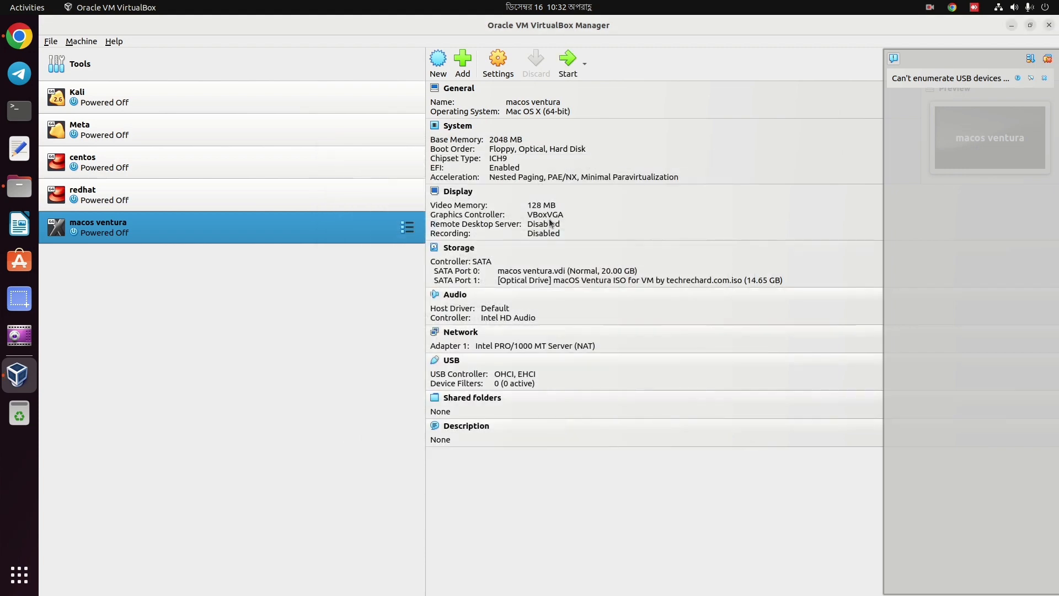
Attach the macos ventura machine's network Adapter 1 to Bridged Adapter on eno1
click(498, 61)
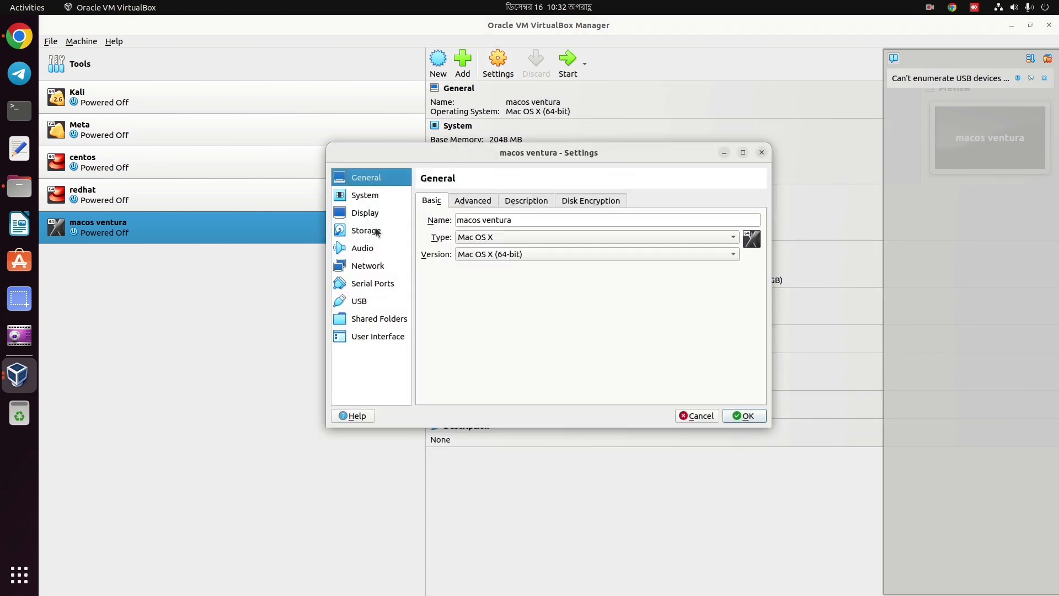
click(376, 231)
click(362, 250)
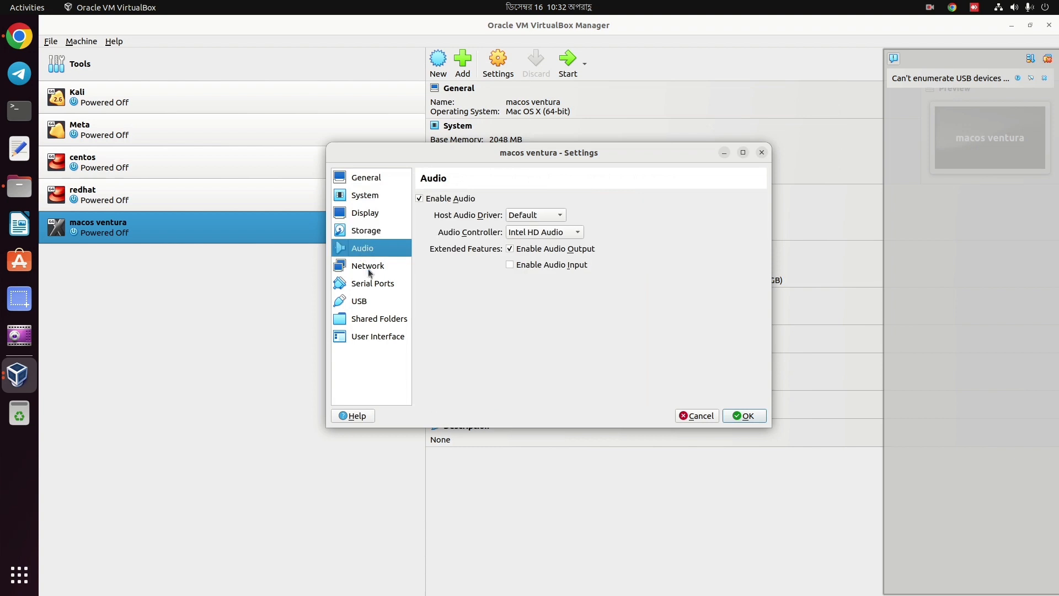
click(370, 269)
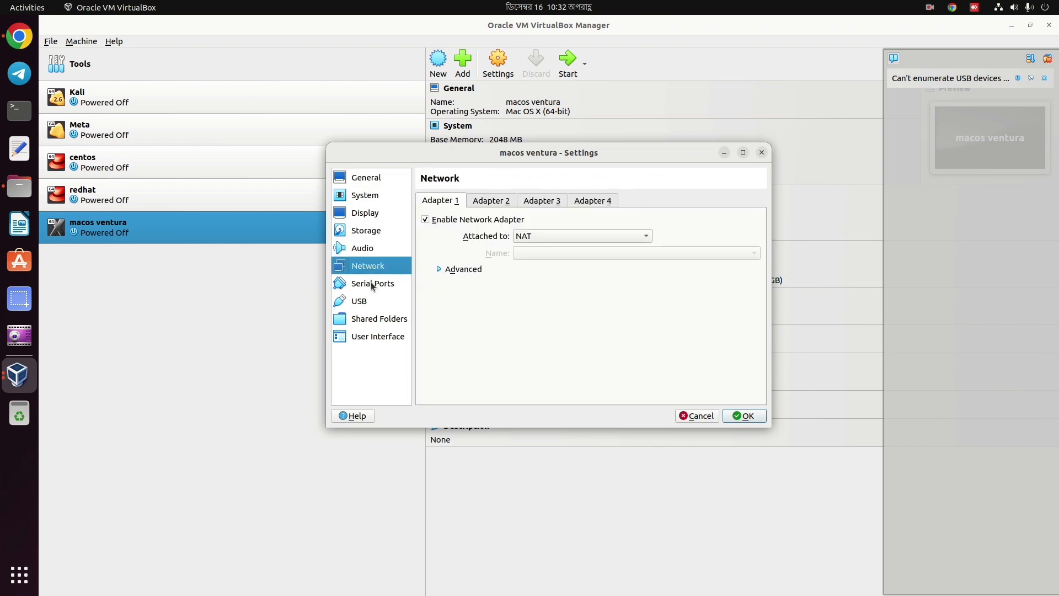
click(533, 237)
click(545, 251)
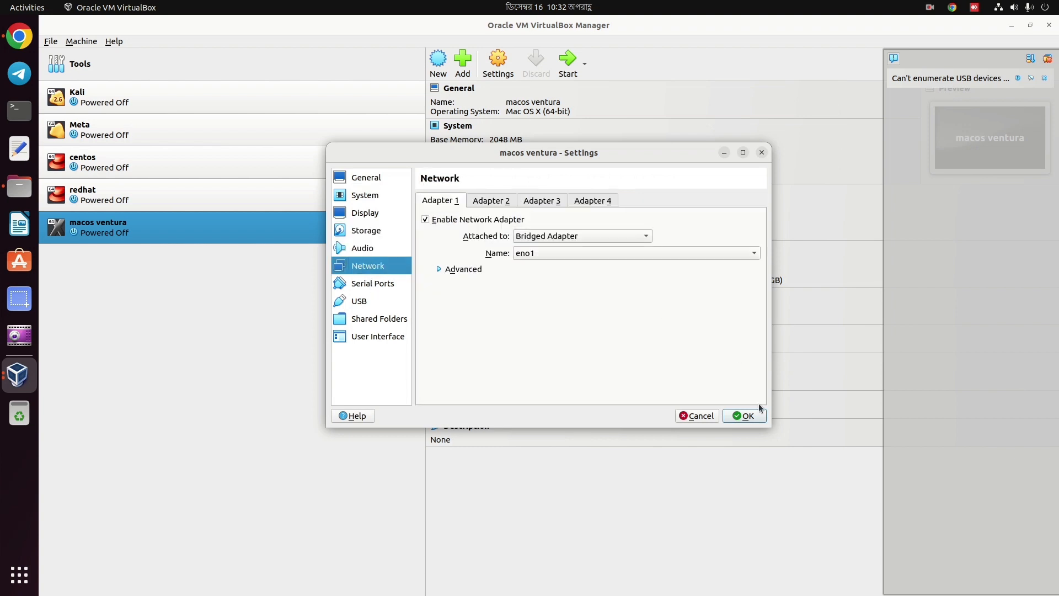
click(744, 416)
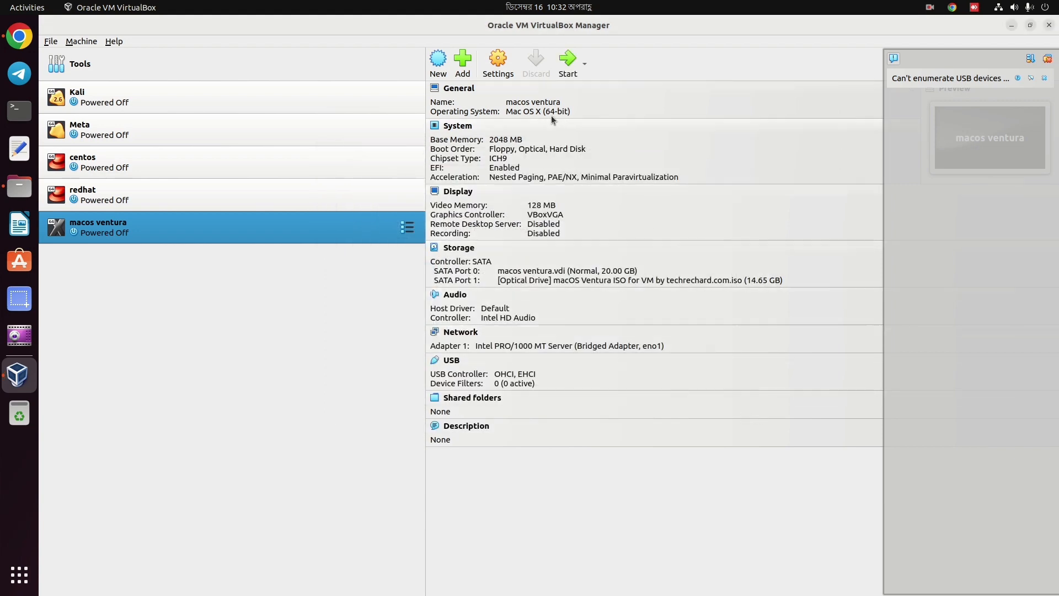
Start the macos ventura virtual machine and dismiss its notifications
click(569, 68)
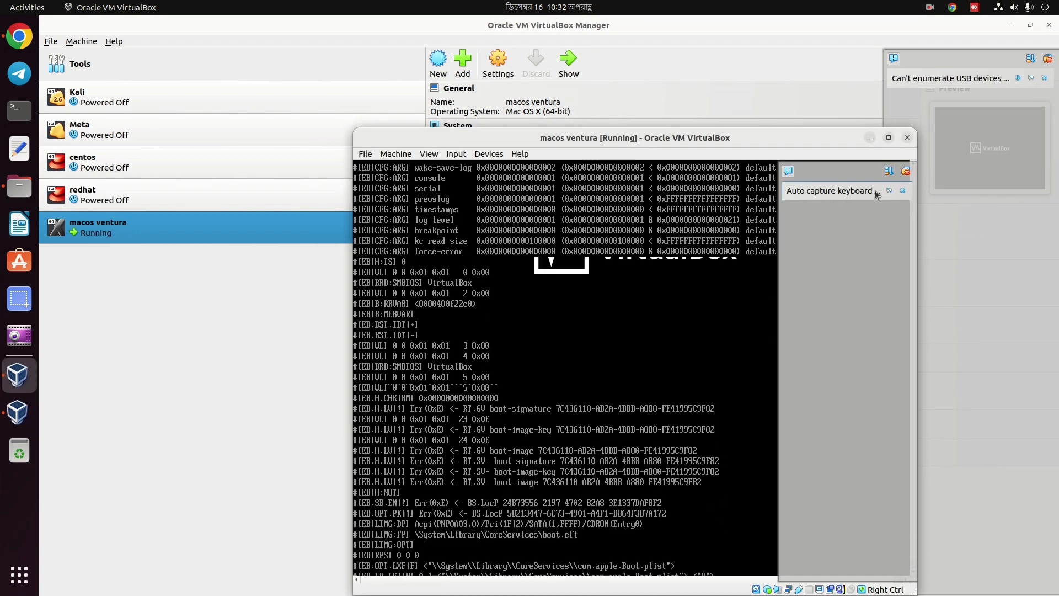
click(905, 172)
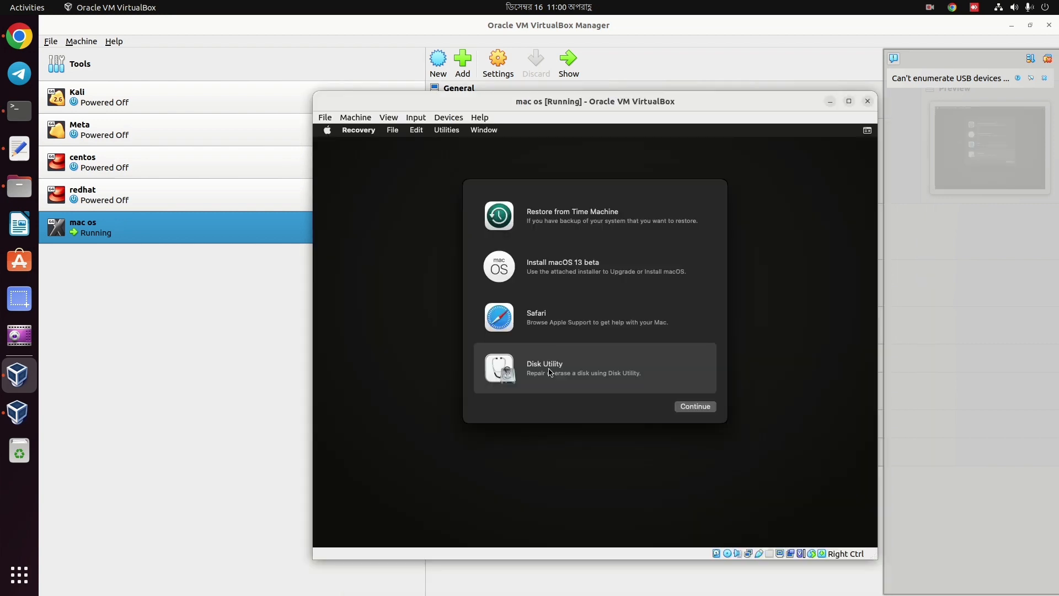
Erase VBOX HARDDISK Media in Disk Utility as Untitled with APFS format and GUID Partition Map, and return to the recovery options
click(706, 411)
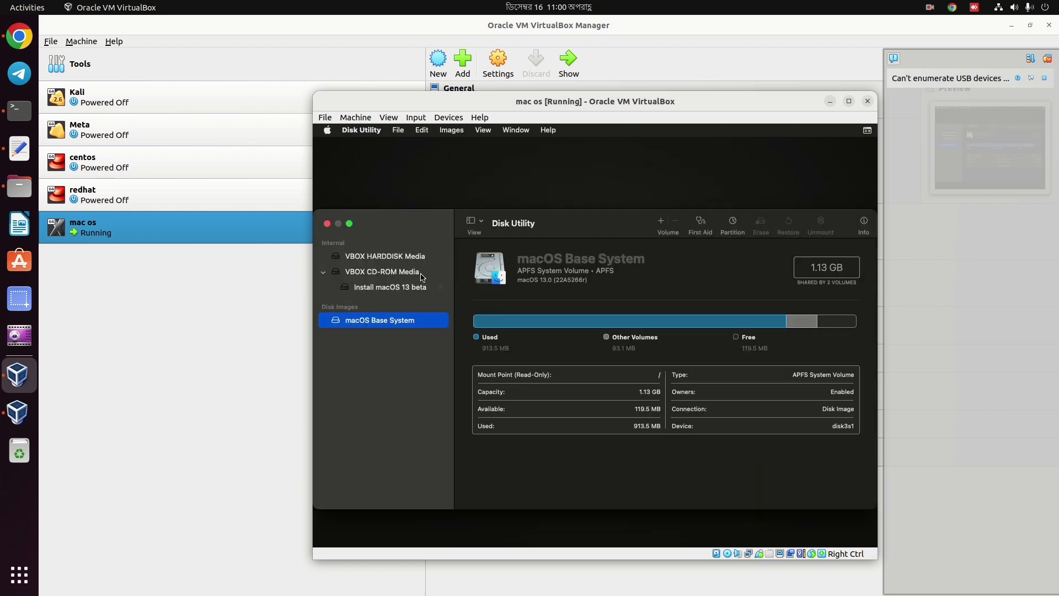
click(405, 258)
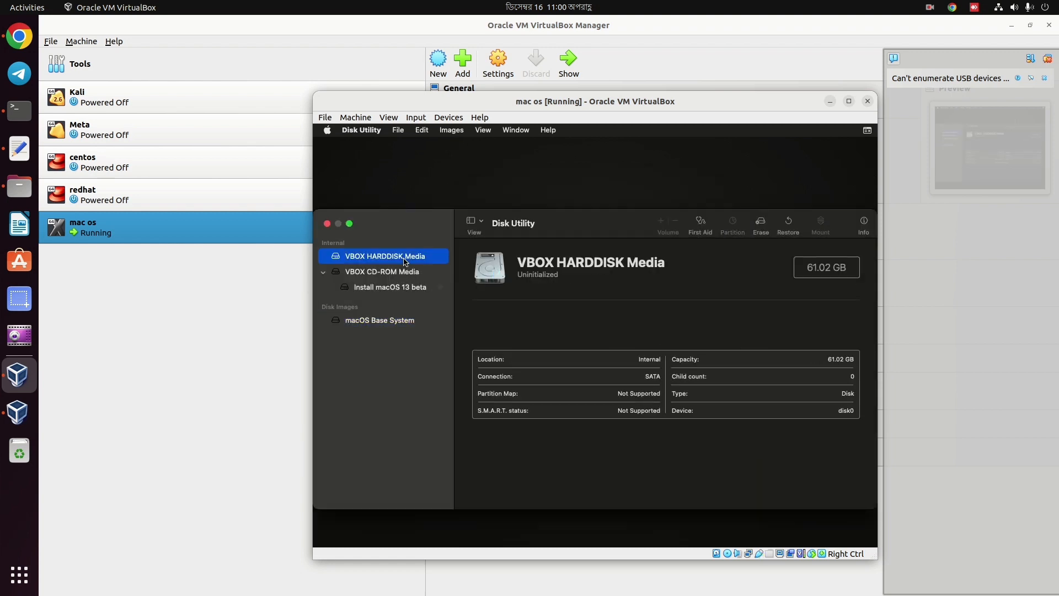
click(760, 224)
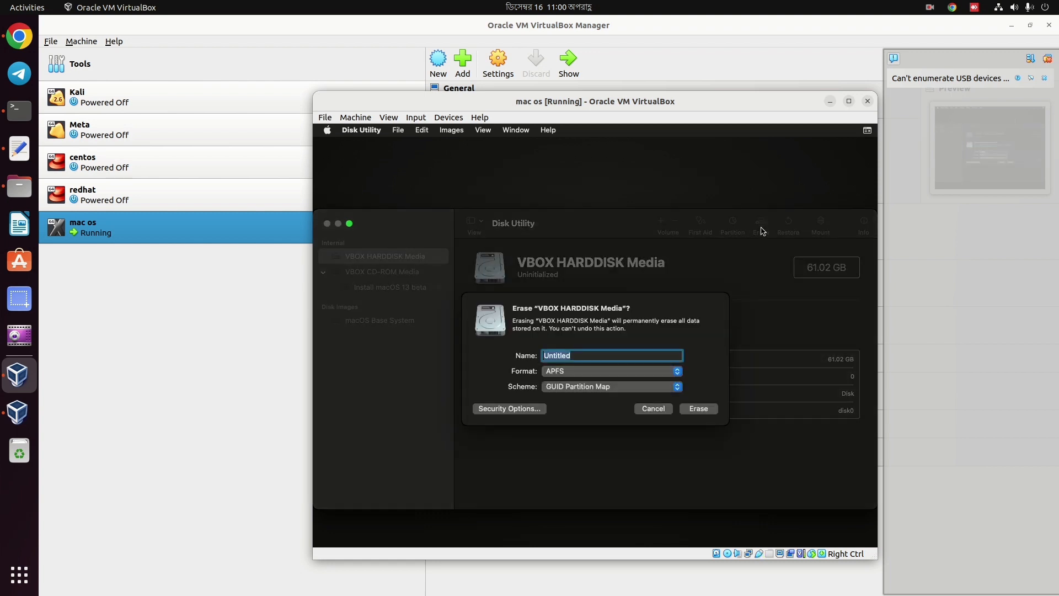
click(712, 411)
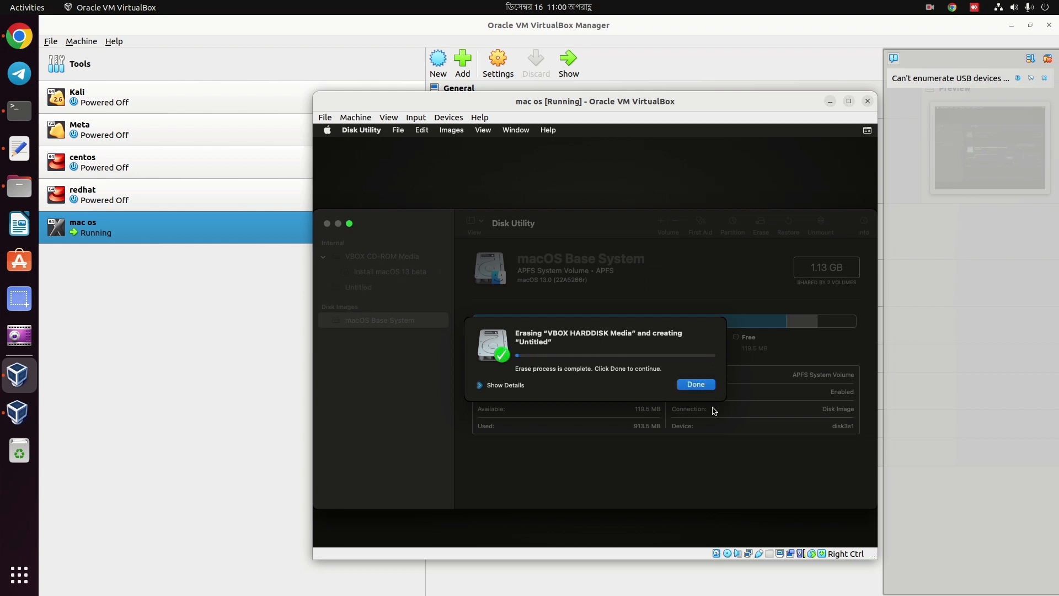
click(696, 384)
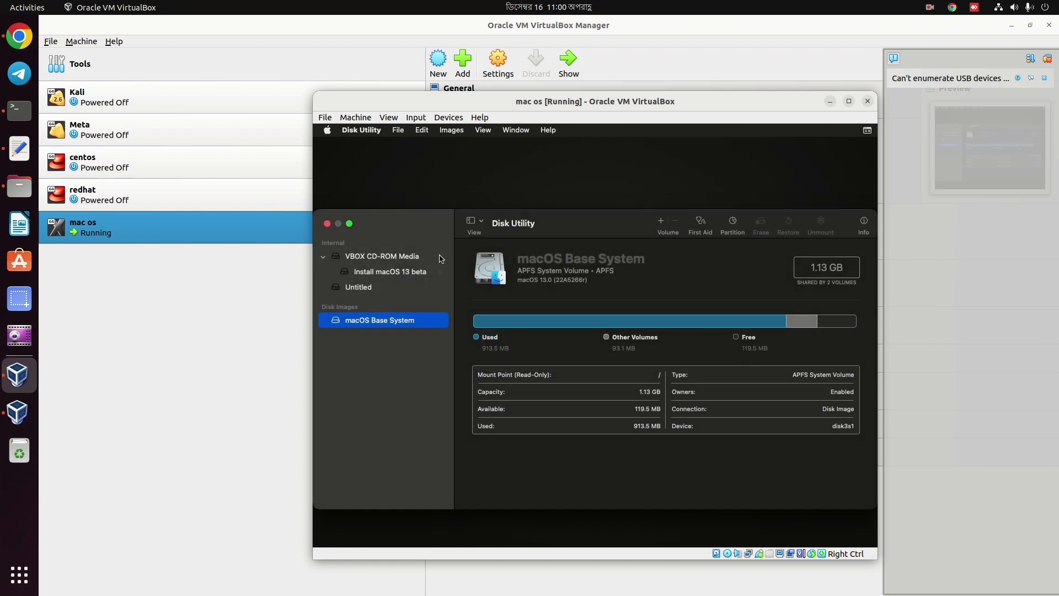
click(327, 223)
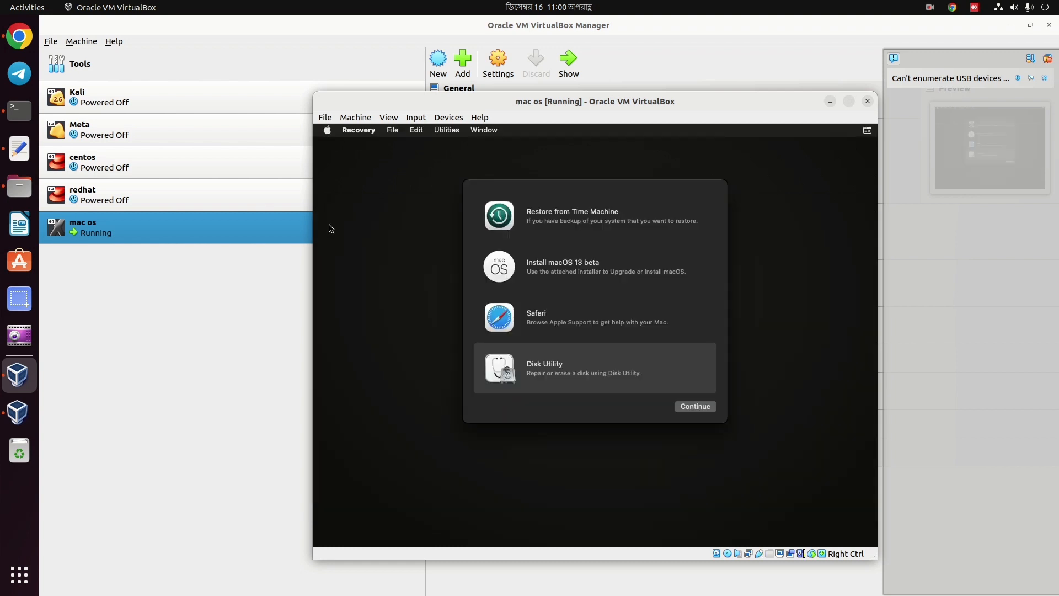
Launch the macOS 13 beta installer from the recovery options and agree to its software license agreement
click(558, 271)
click(696, 408)
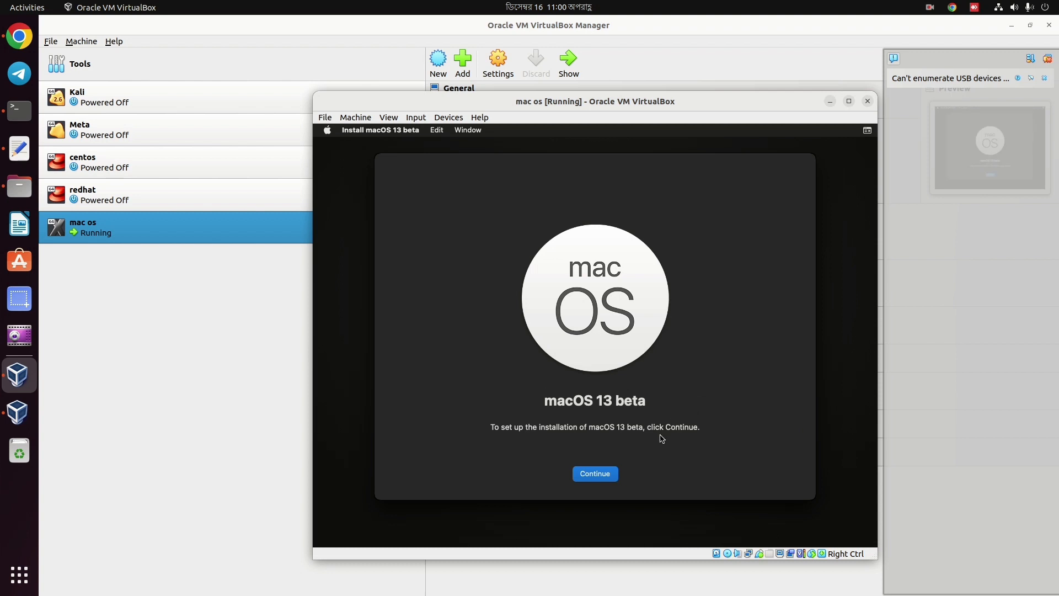
click(611, 475)
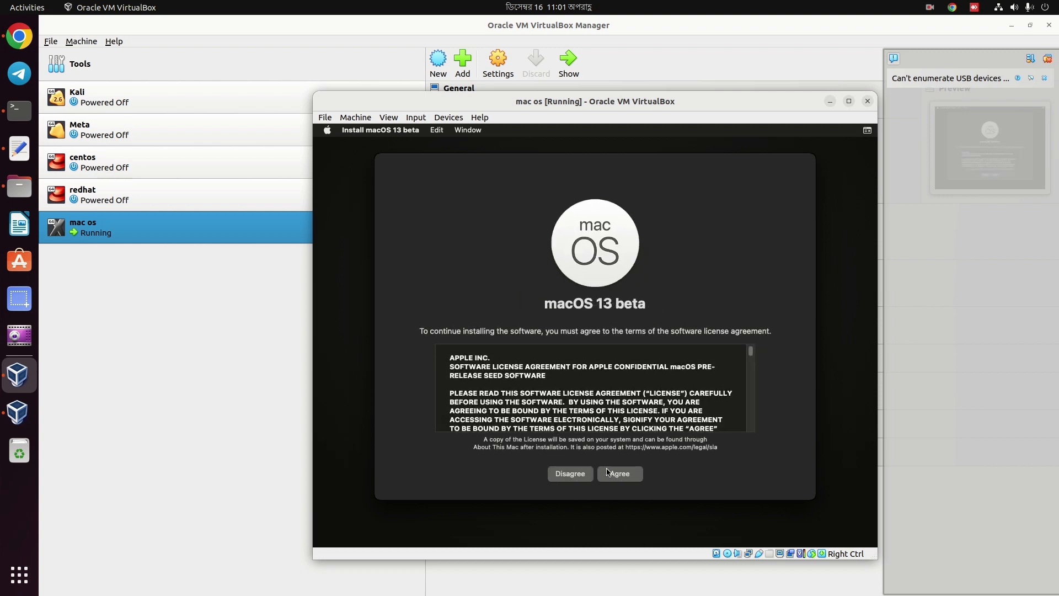
click(615, 476)
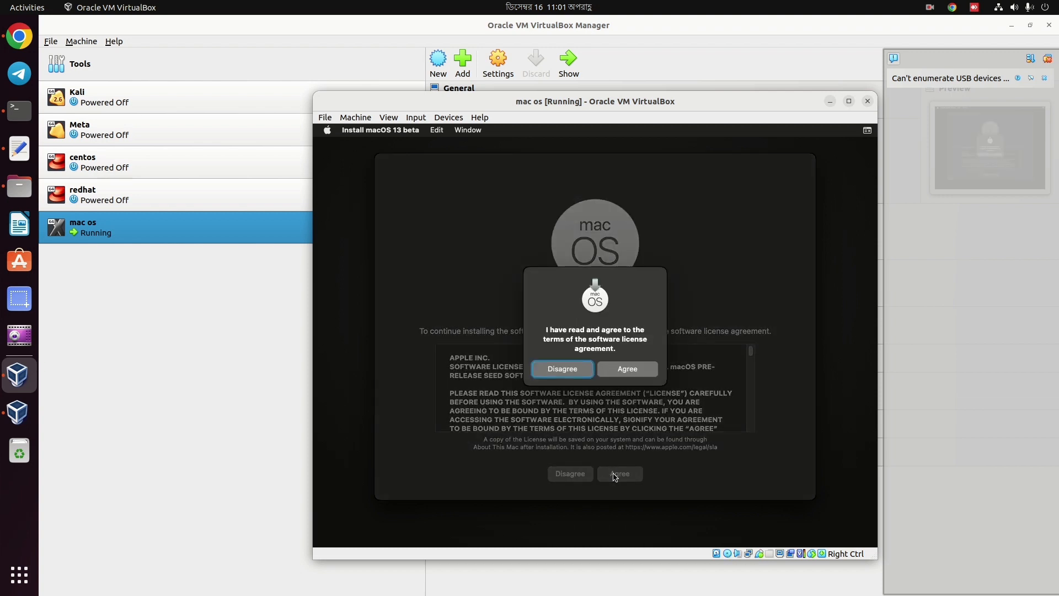
click(621, 373)
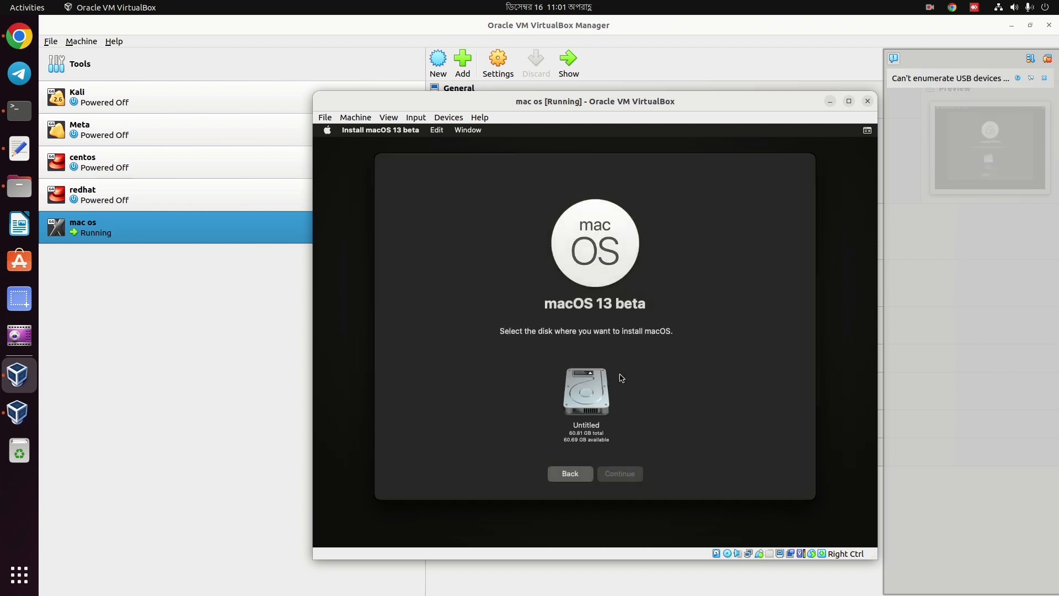
Choose the Untitled disk as the destination and start the macOS 13 beta installation
click(596, 403)
click(626, 474)
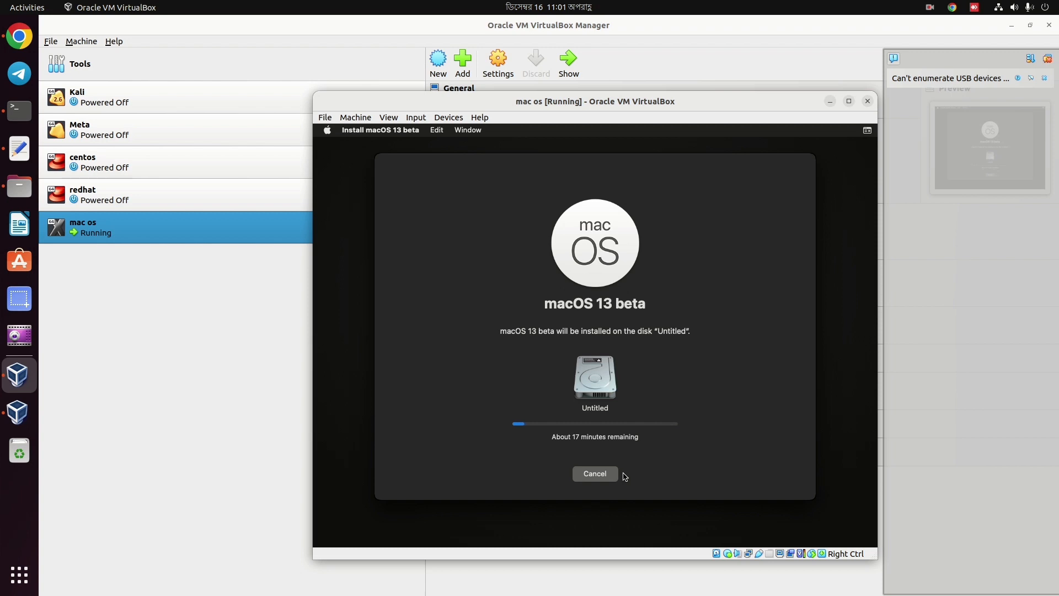
click(929, 6)
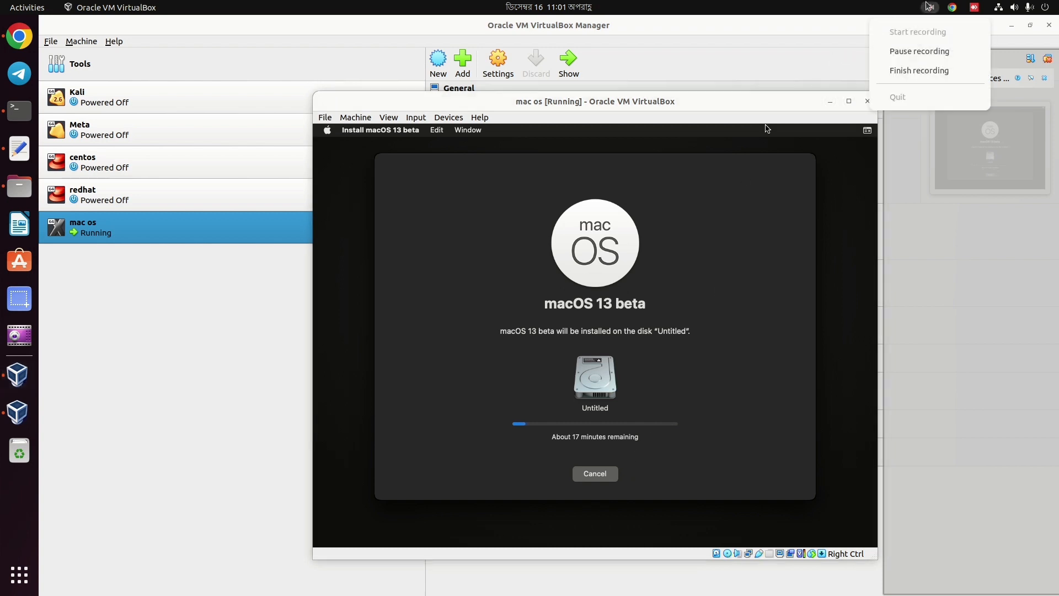